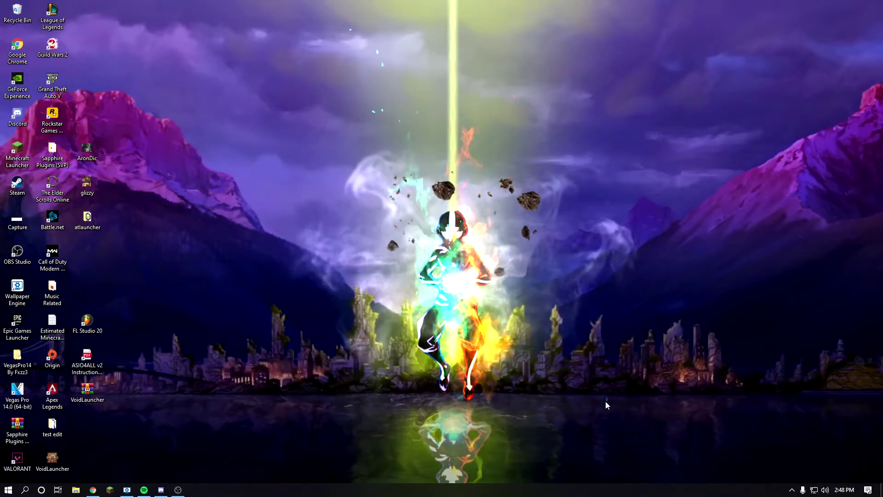
Download the Windows ATLauncher.exe installer from the ATLauncher website's download page.
left_click_drag(606, 405, 274, 65)
left_click_drag(586, 398, 299, 99)
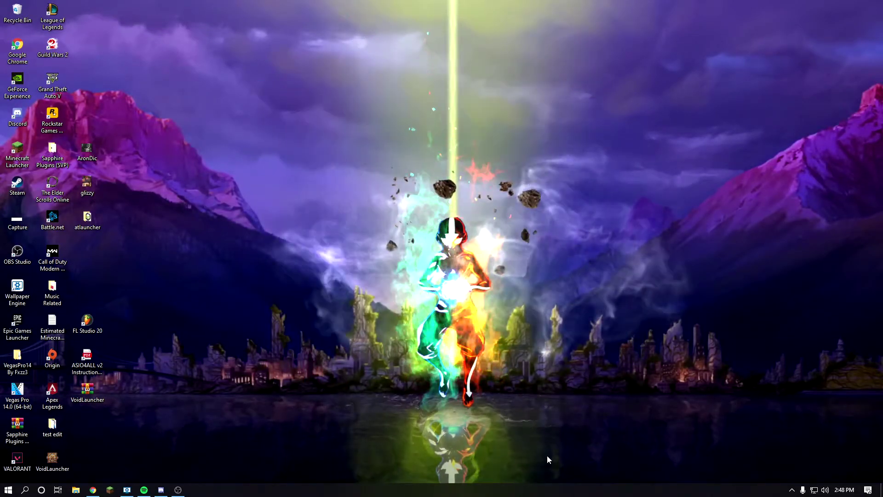
left_click_drag(547, 455, 266, 59)
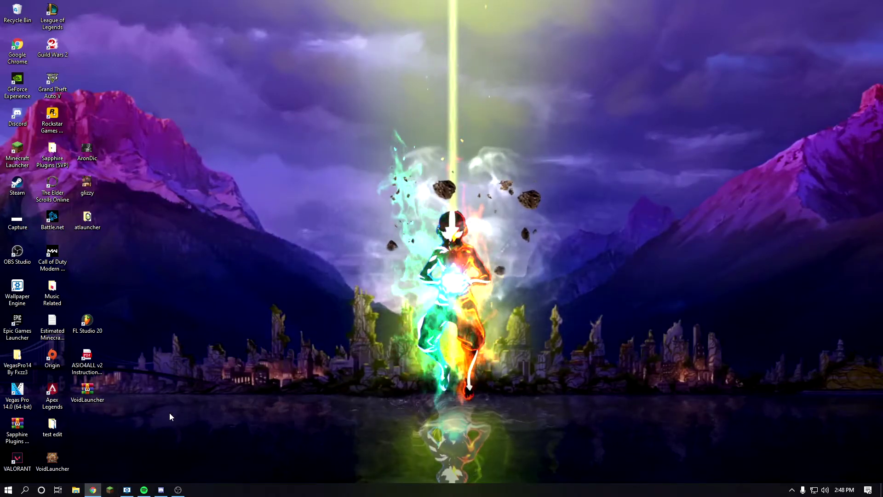
left_click(92, 490)
left_click(600, 19)
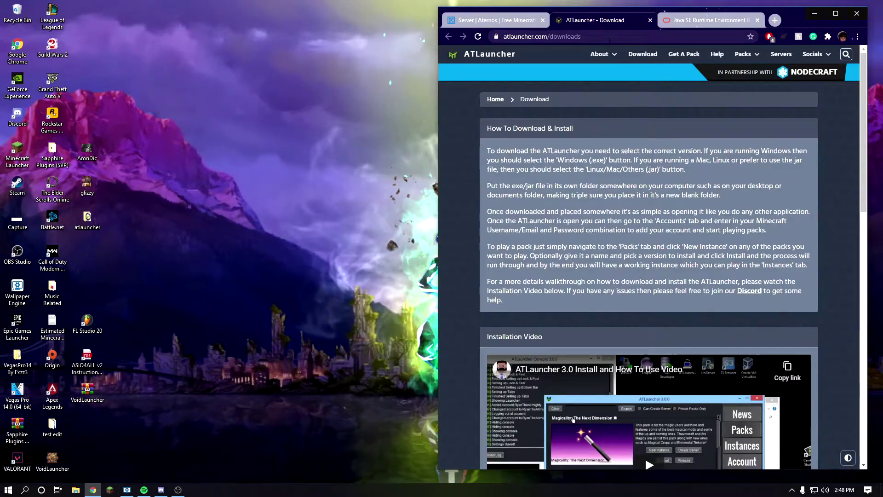
scroll(635, 133, "down", 5)
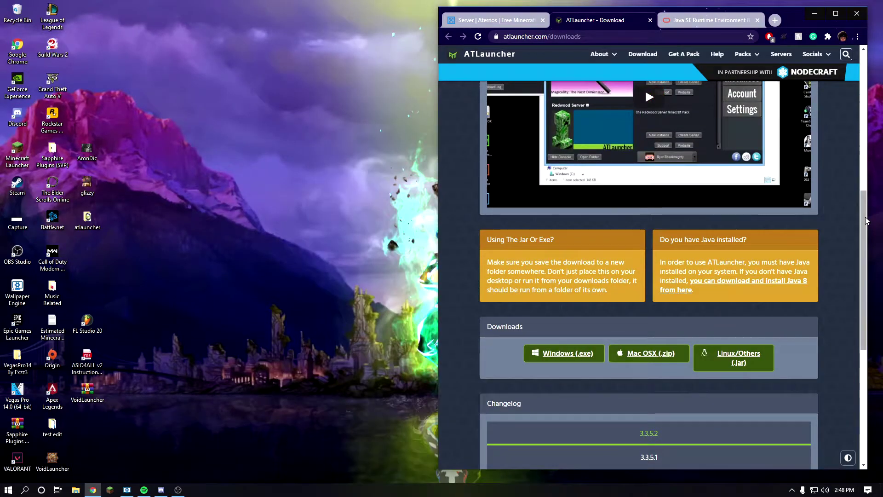
scroll(867, 220, "up", 5)
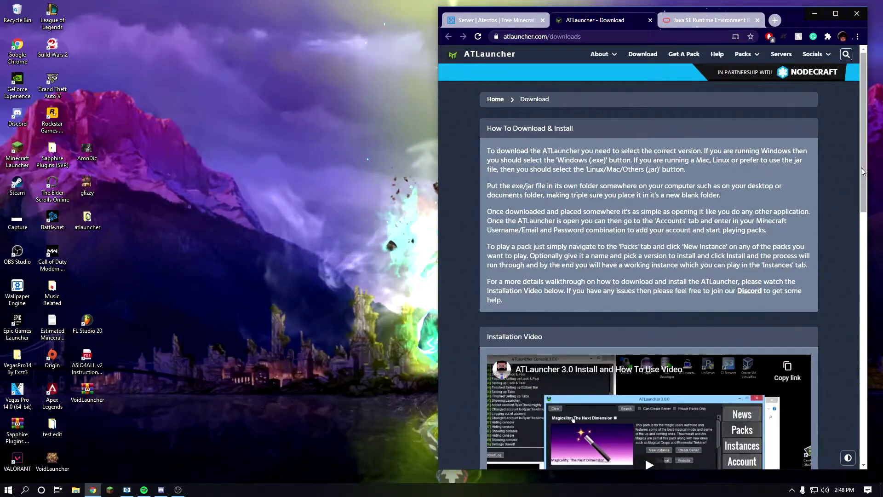
scroll(863, 171, "down", 5)
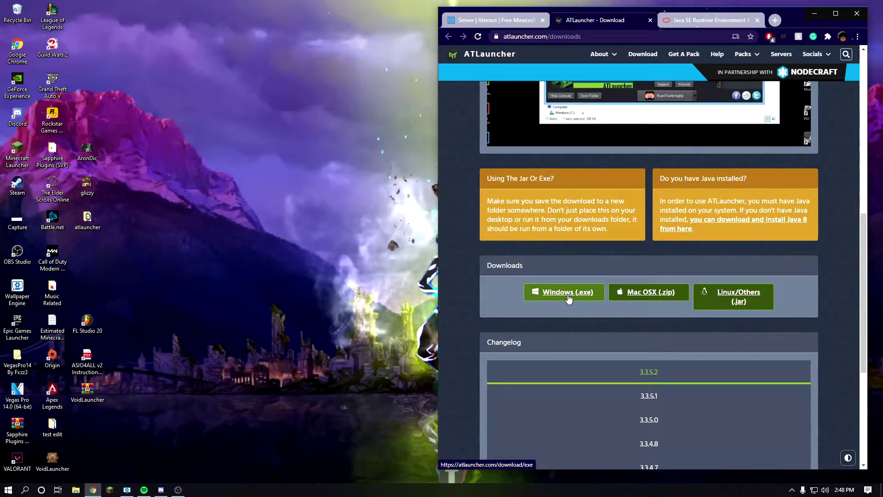
left_click(585, 298)
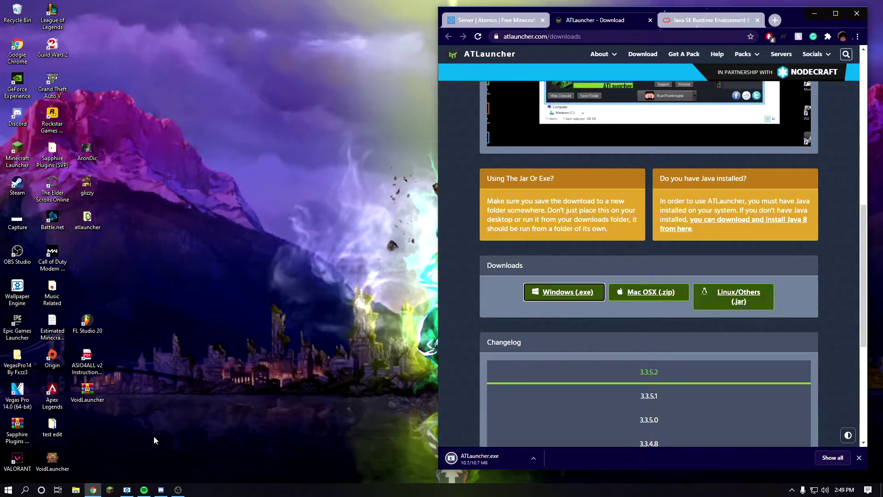
Create a desktop folder named Atlauncher2 and move ATLauncher.exe into it.
right_click(83, 433)
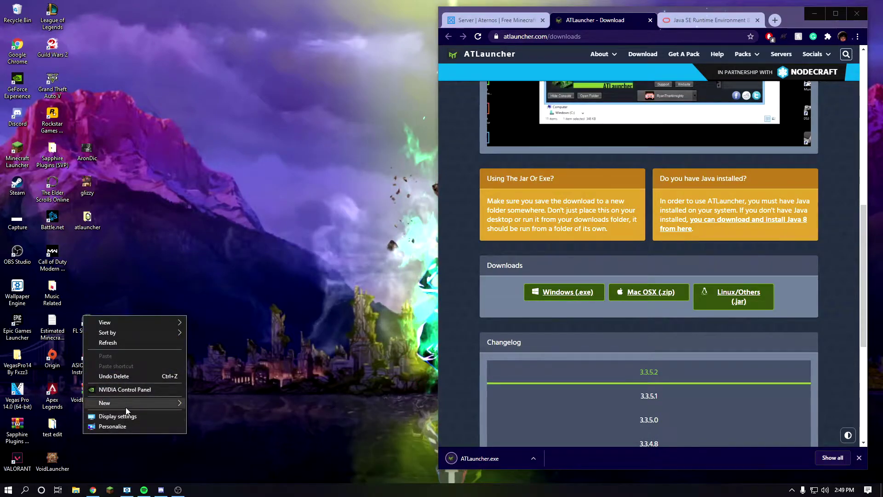
left_click(213, 402)
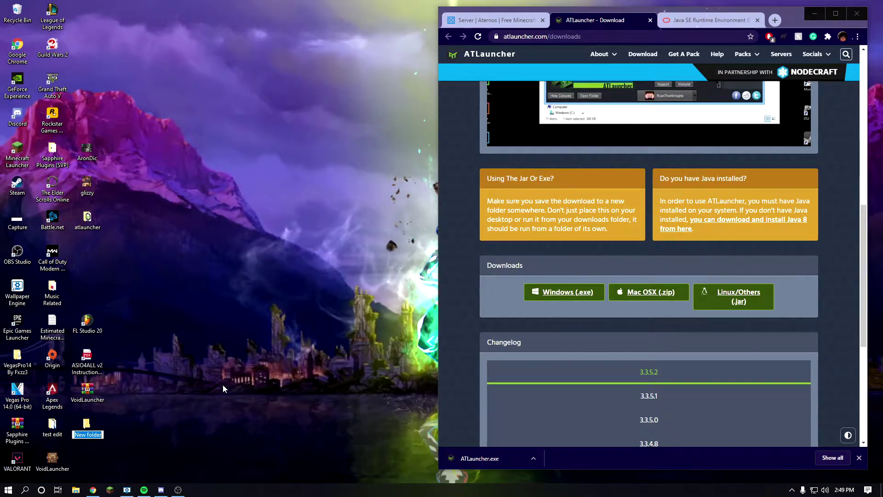
type("ATLauncher")
key("Return")
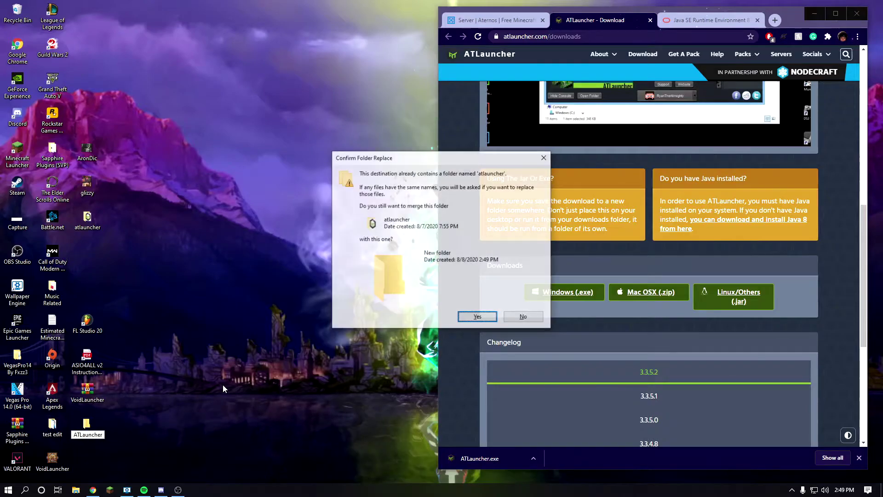
left_click(524, 316)
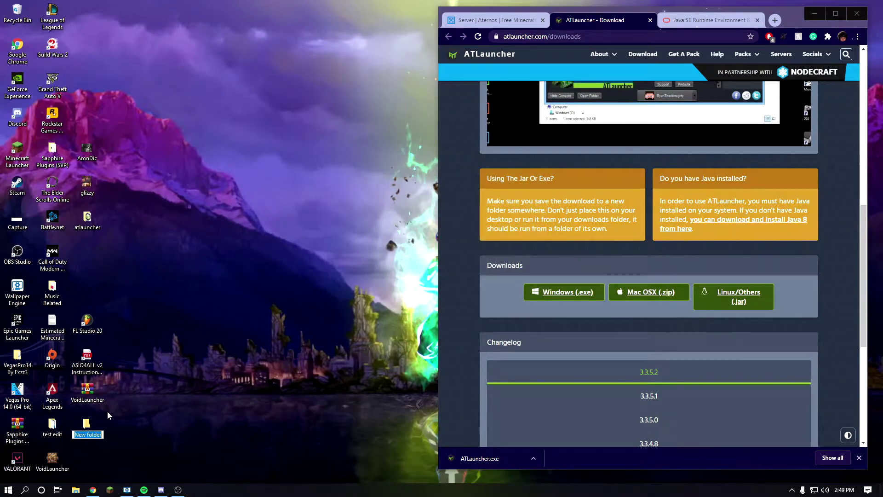
type("Atlauncher2")
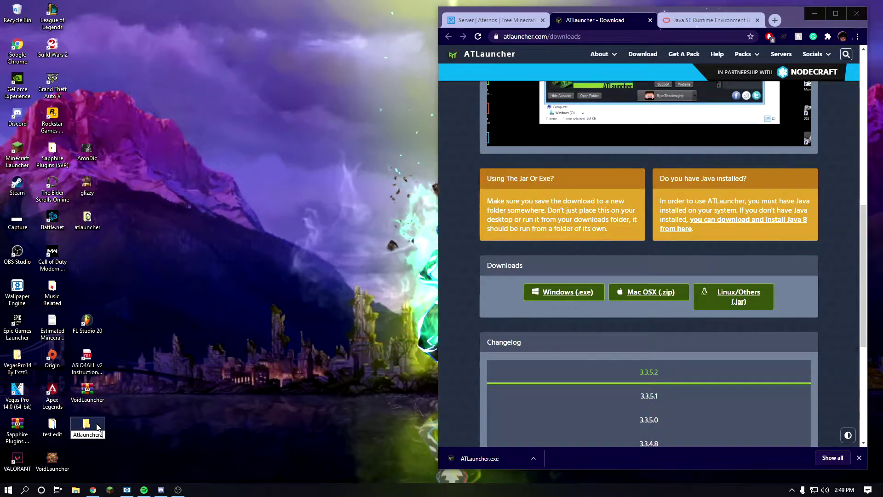
mouse_move(483, 458)
left_mouse_down()
mouse_move(165, 425)
mouse_move(87, 428)
left_mouse_up()
Run ATLauncher.exe from the Atlauncher2 folder and save its first-run setup settings.
double_click(87, 428)
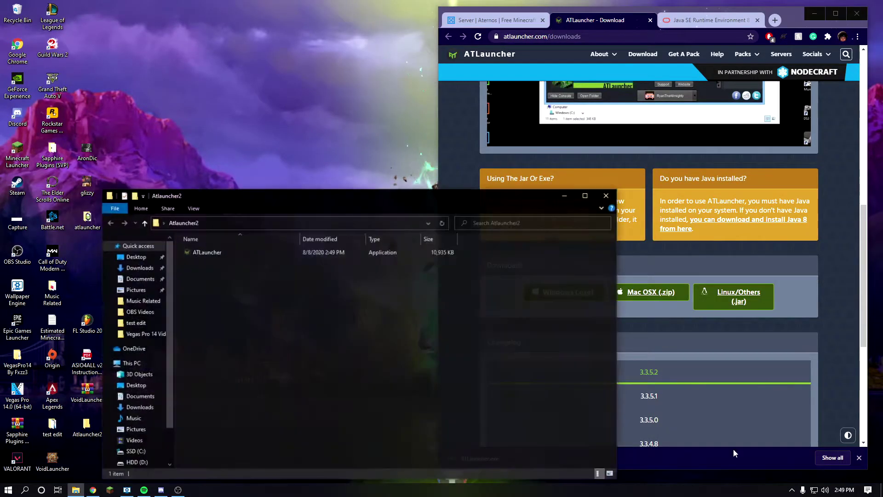
left_click(859, 457)
left_click(319, 252)
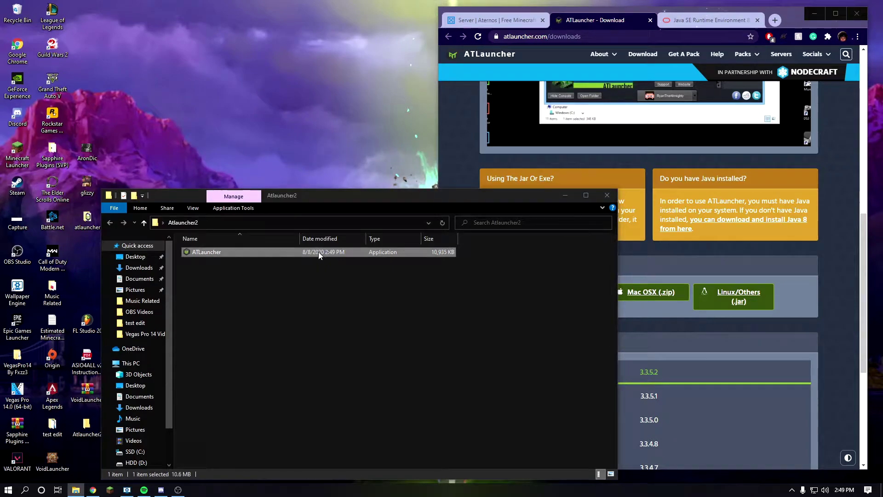
double_click(318, 252)
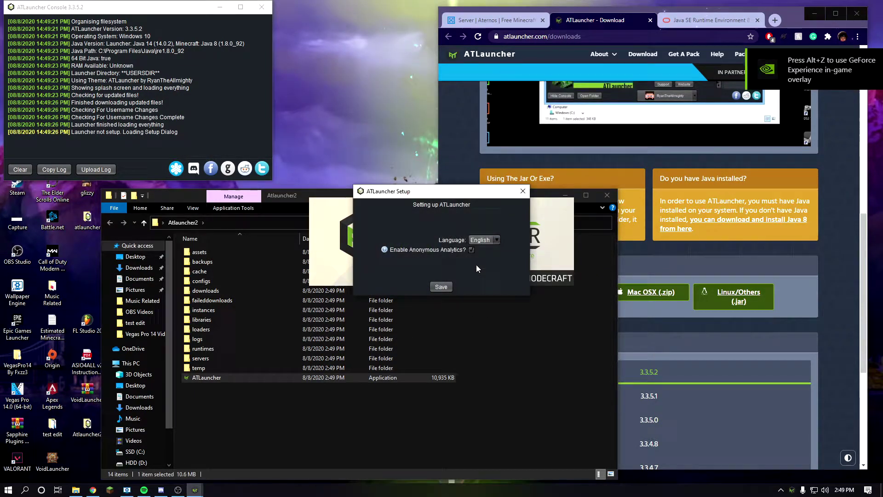
left_click(442, 286)
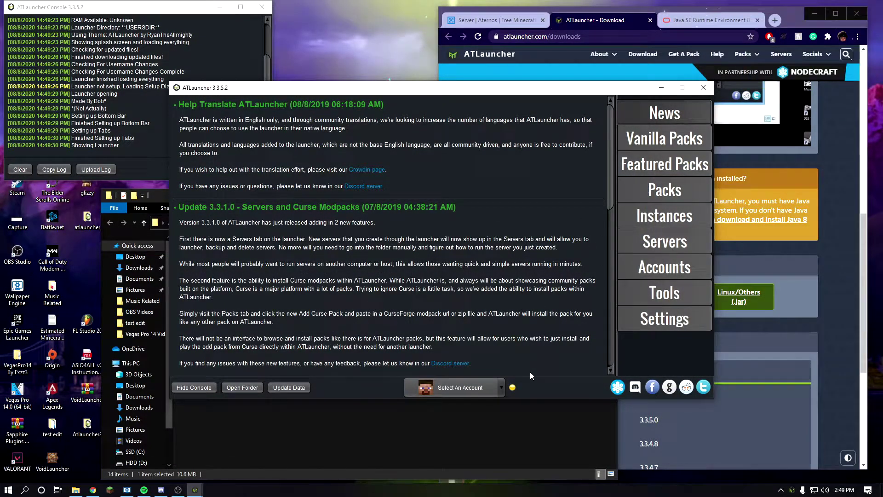
Close ATLauncher and request the jre-8u261 Windows x64 installer from Oracle's Java 8 page.
left_click(703, 88)
left_click(711, 19)
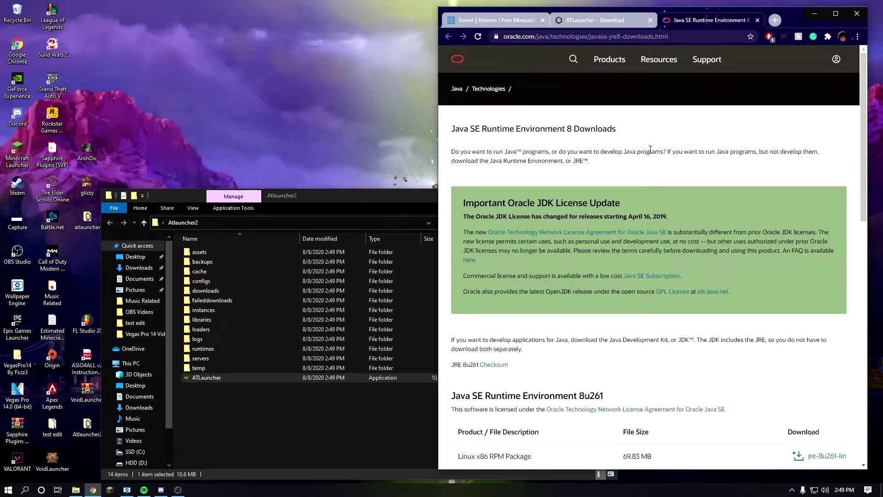
scroll(651, 149, "down", 3)
scroll(675, 174, "down", 3)
scroll(674, 178, "down", 1)
scroll(652, 105, "up", 3)
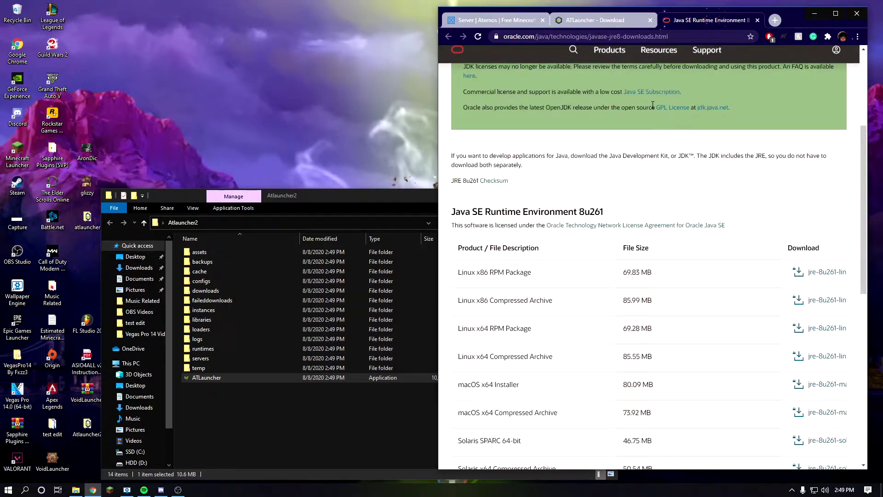
scroll(684, 118, "down", 3)
scroll(728, 173, "down", 1)
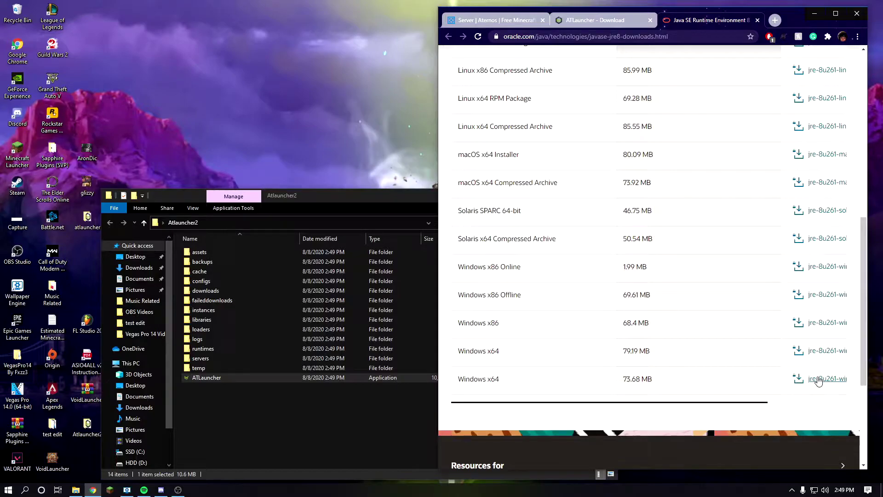
key("super+Left")
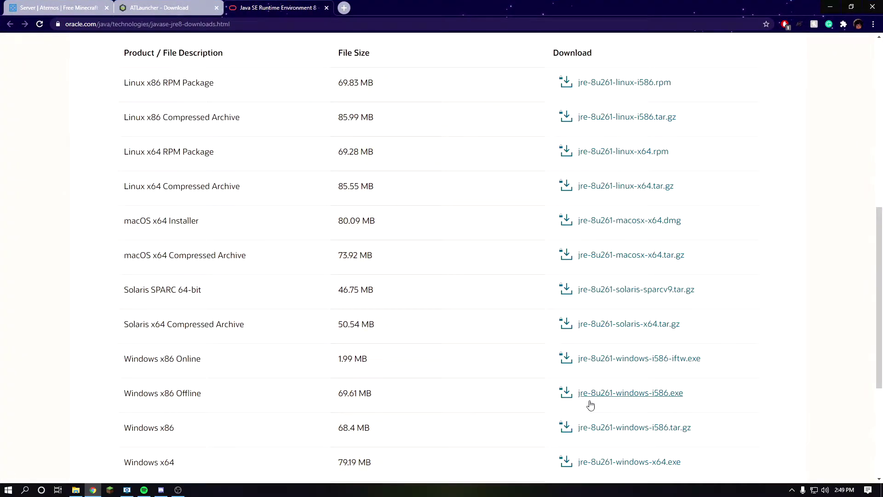
key("super+Up")
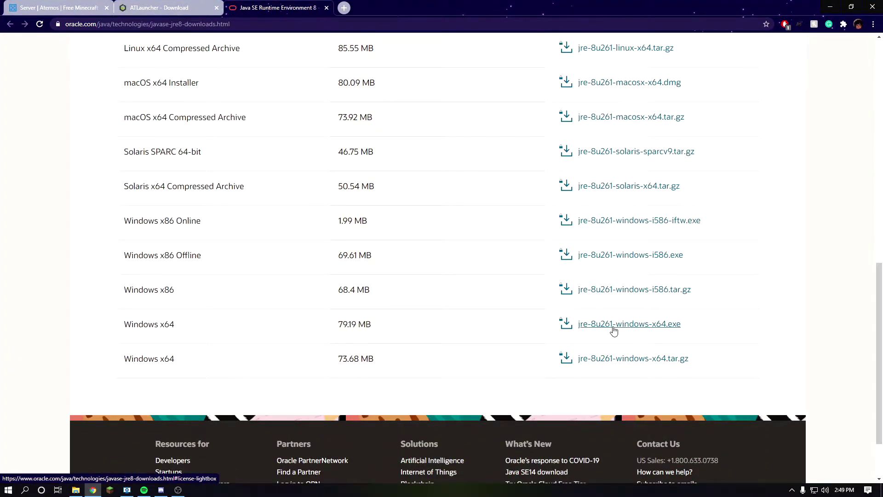
left_click(614, 326)
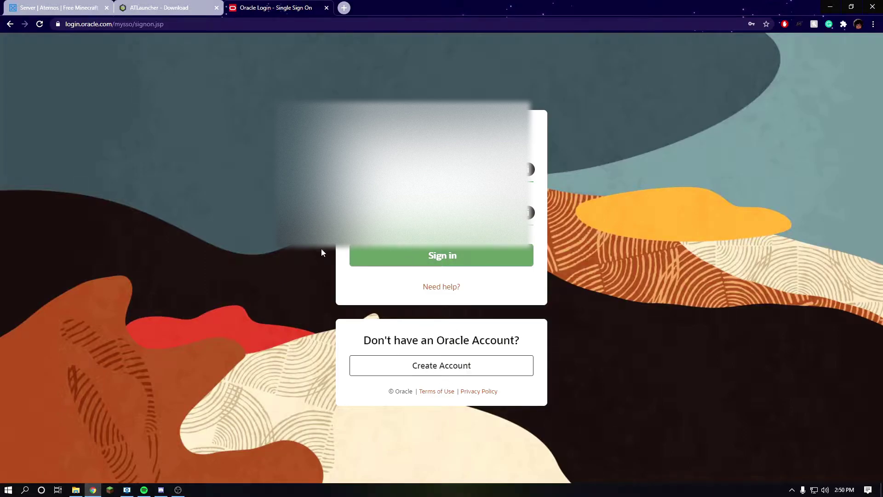
Sign in to Oracle and open the downloaded jre-8u261 Windows installer.
left_click(461, 263)
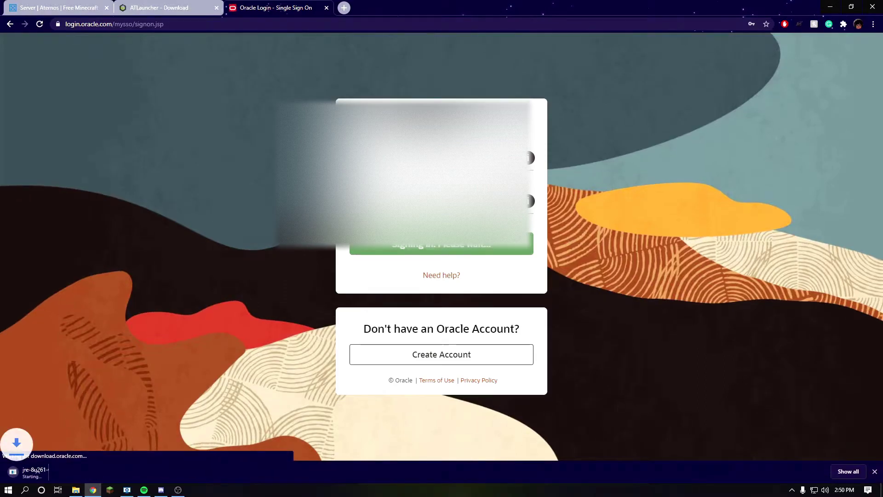
double_click(477, 5)
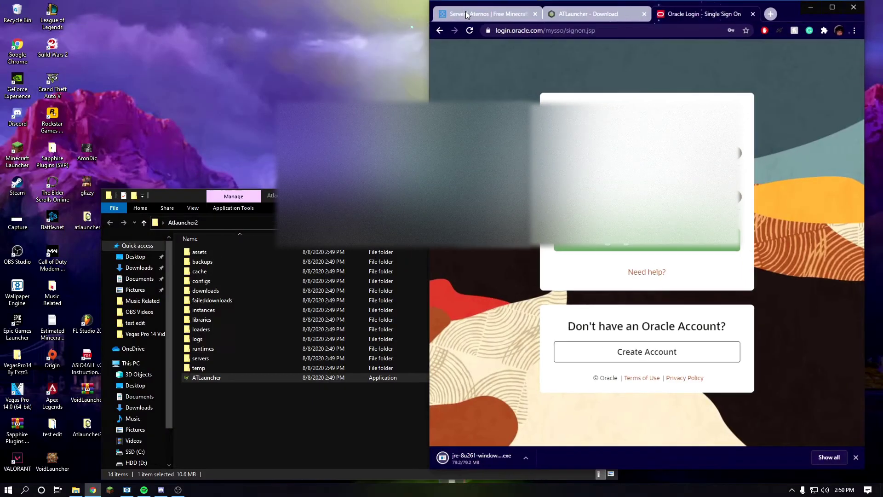
left_click(482, 460)
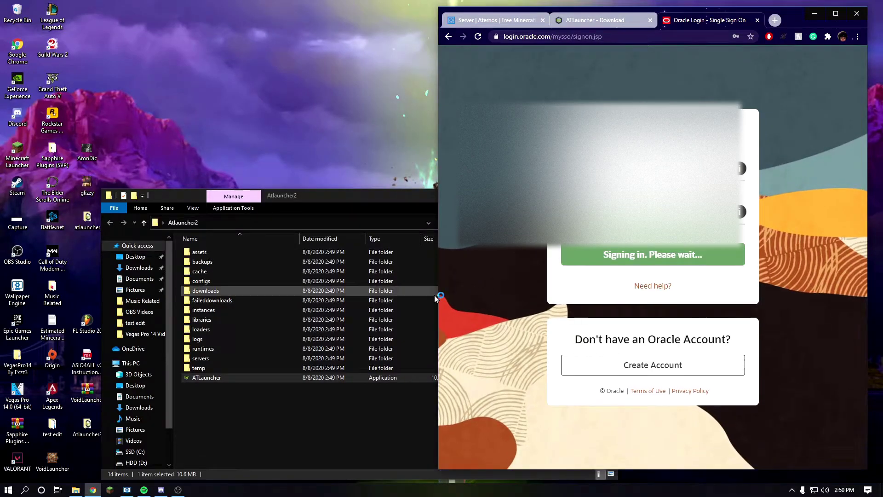
Install Java 8, choose Not Now for out-of-date Java 8 Update 92, then close Setup.
left_click(514, 329)
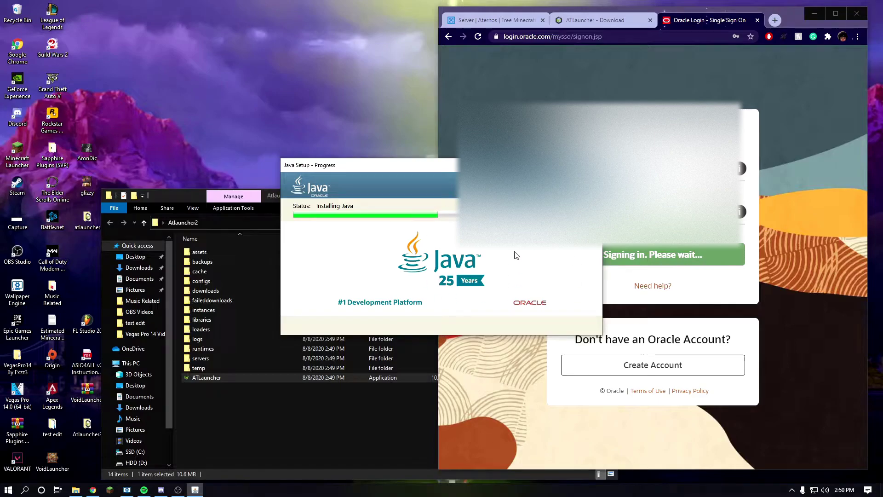
right_click(202, 490)
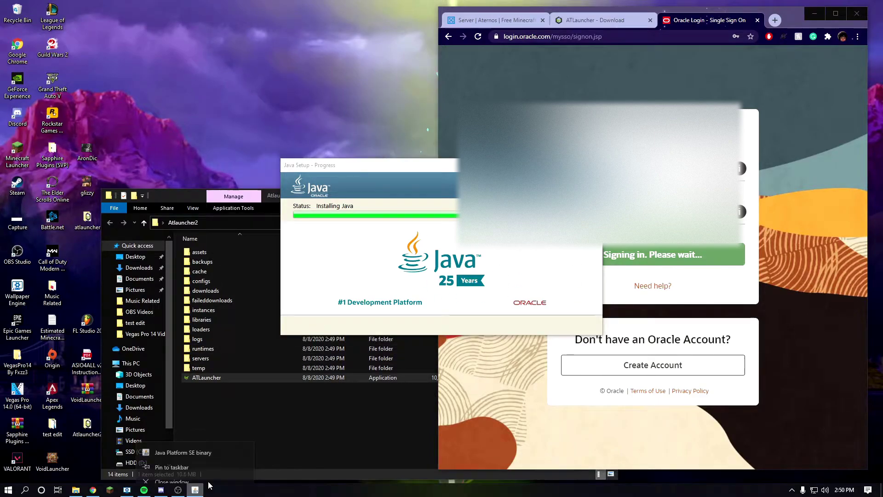
left_click(215, 476)
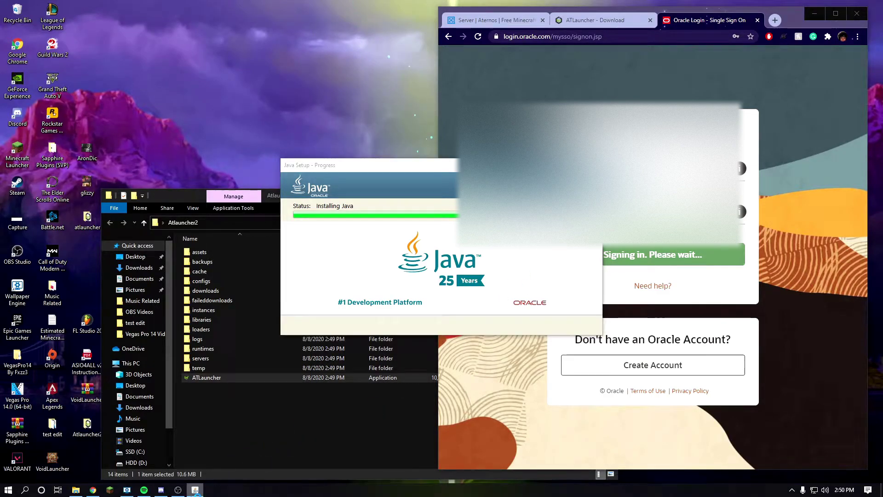
right_click(195, 489)
left_click(207, 475)
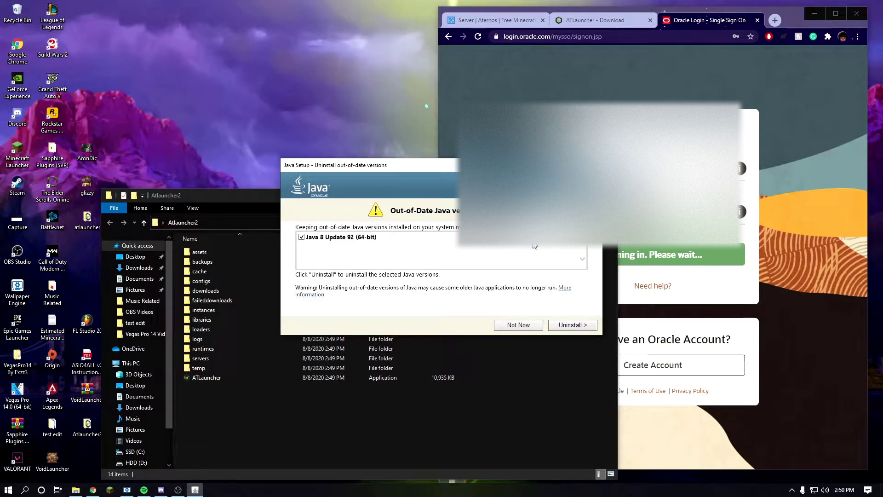
left_click(518, 325)
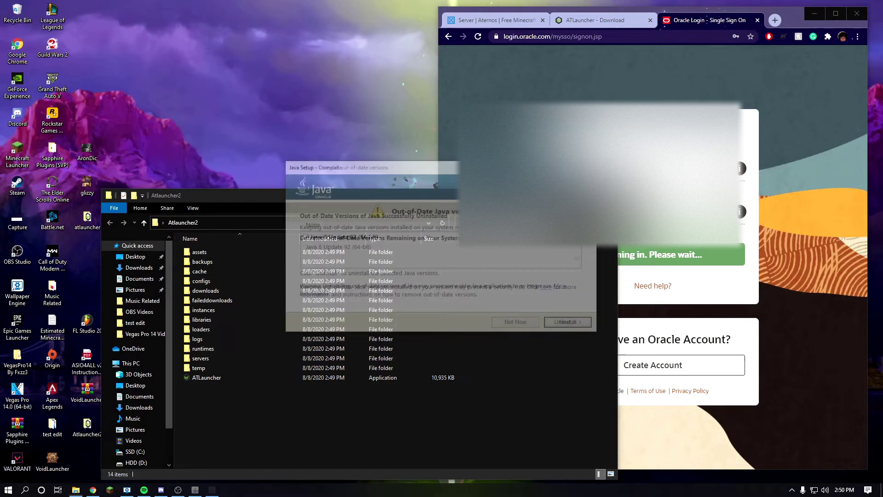
left_click(572, 325)
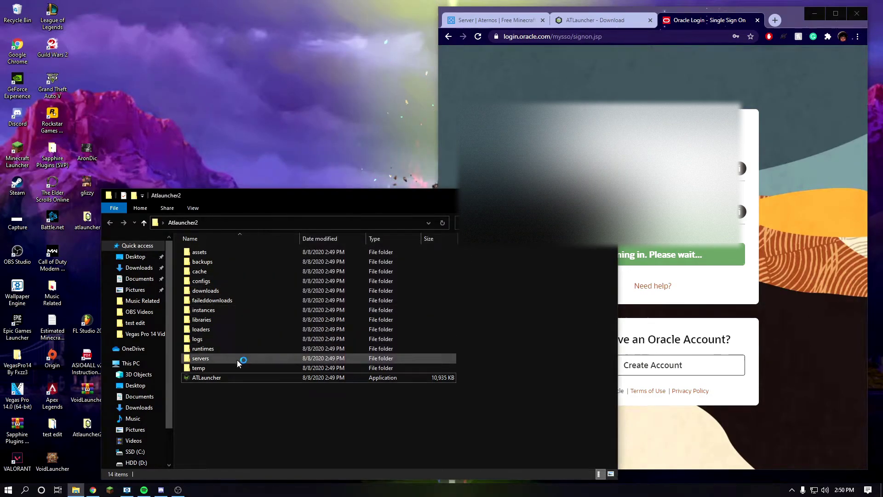
Relaunch ATLauncher.exe from Atlauncher2 so it detects Java 8 (1.8.0_261).
left_click(581, 328)
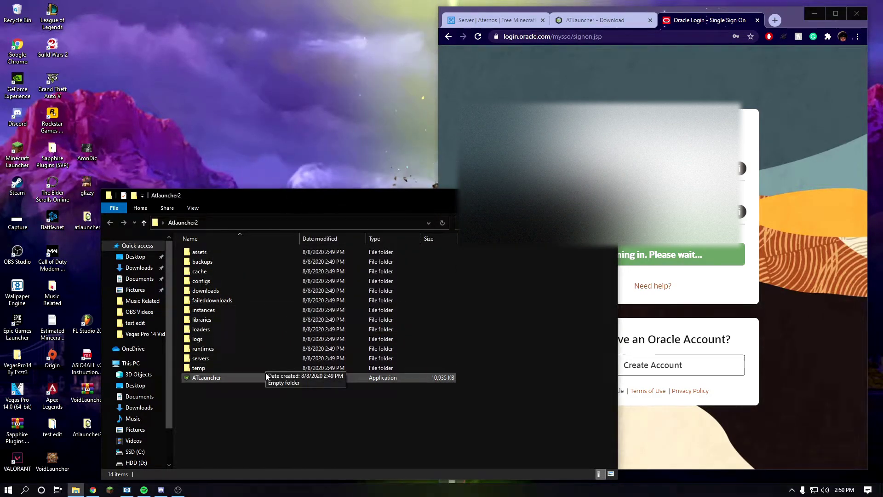
double_click(265, 378)
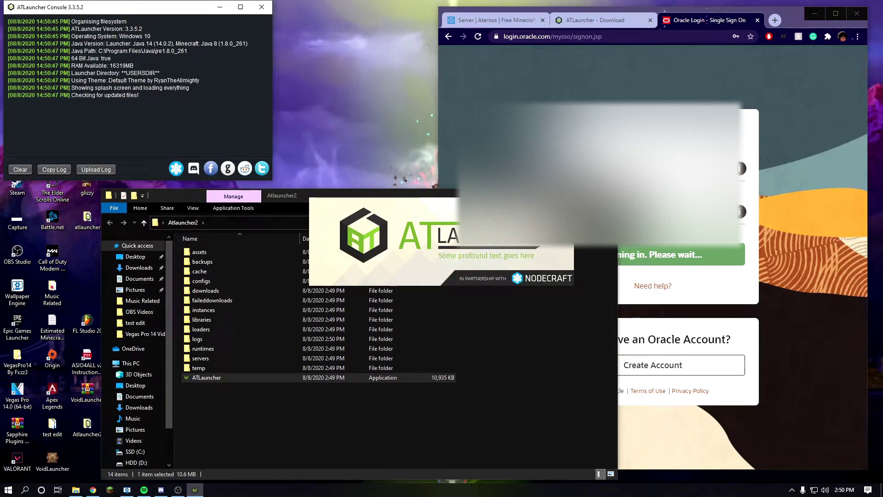
left_click(821, 17)
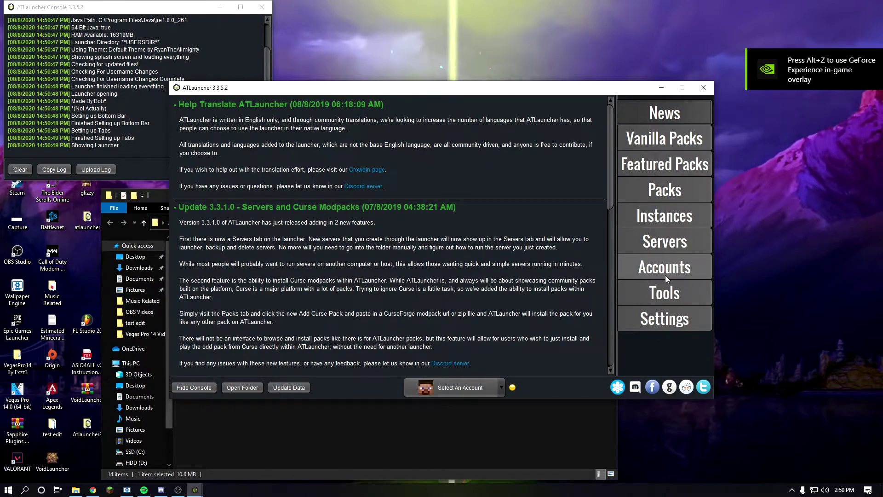
Add the Minecraft account Windder and view the modpacks list.
left_click(665, 271)
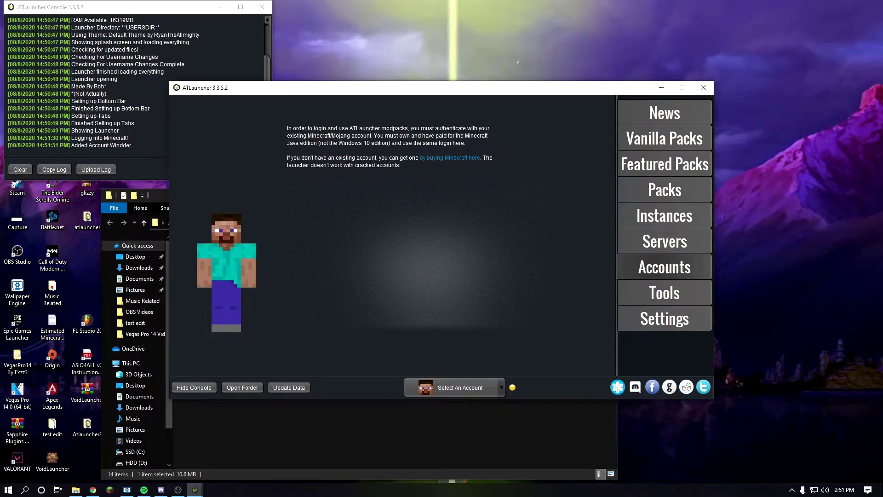
left_click(665, 192)
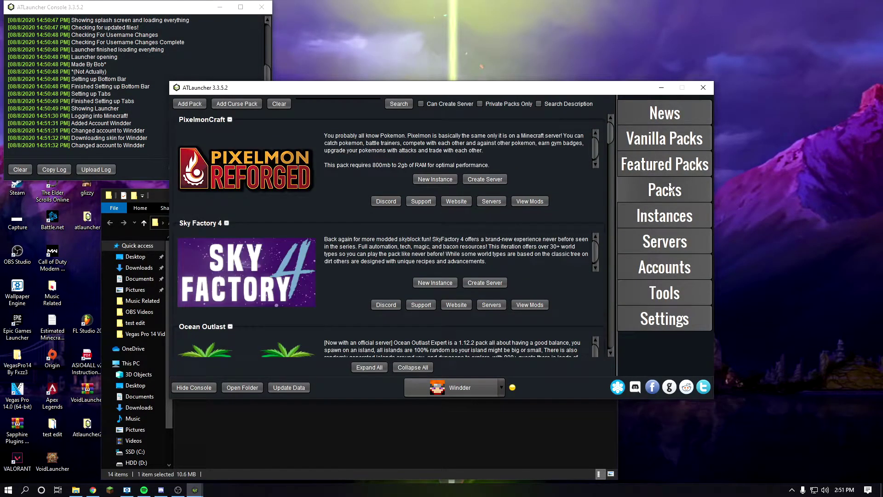
Close ATLauncher, delete the Atlauncher2 folder, and run ATLauncher.exe from the original atlauncher folder.
left_click(703, 88)
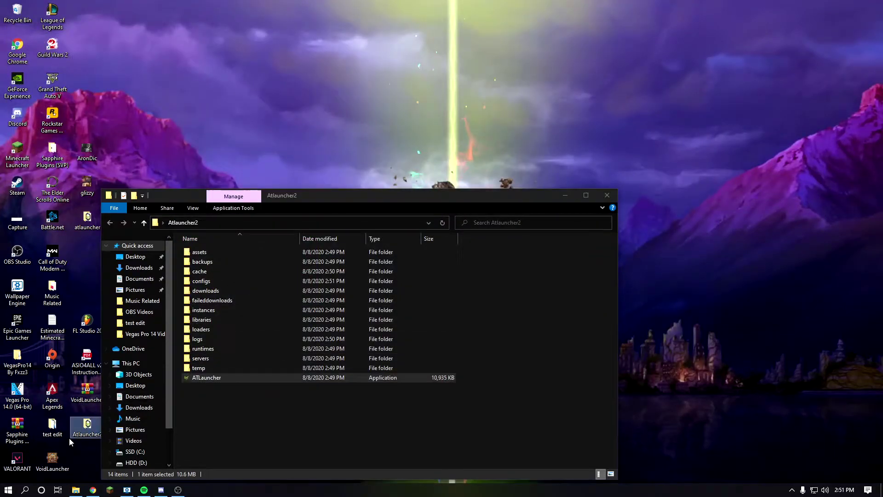
right_click(87, 425)
left_click(104, 396)
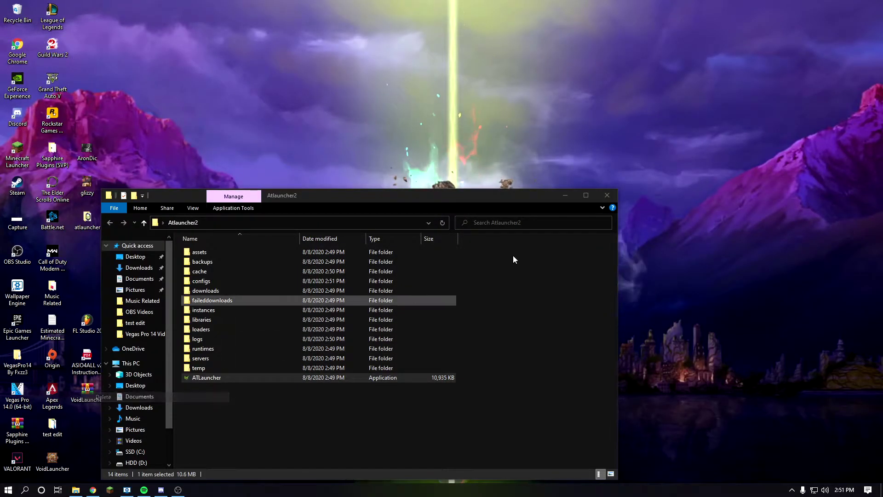
left_click(607, 196)
double_click(97, 220)
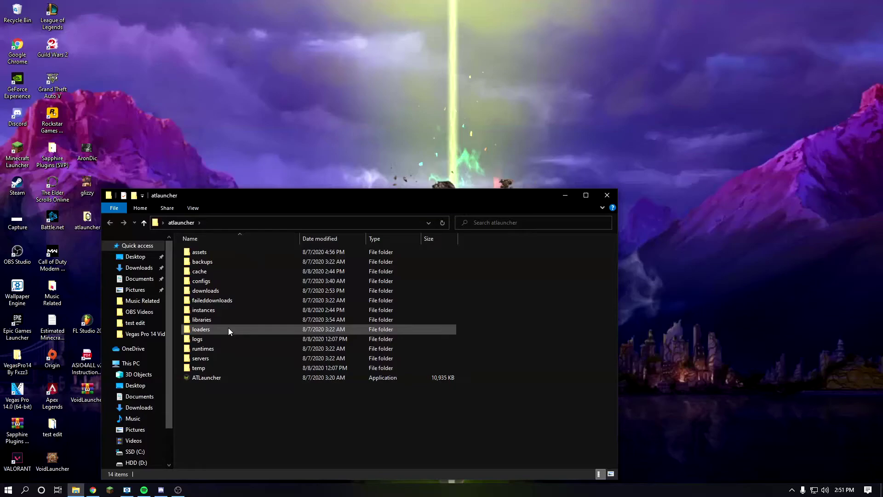
left_click(222, 379)
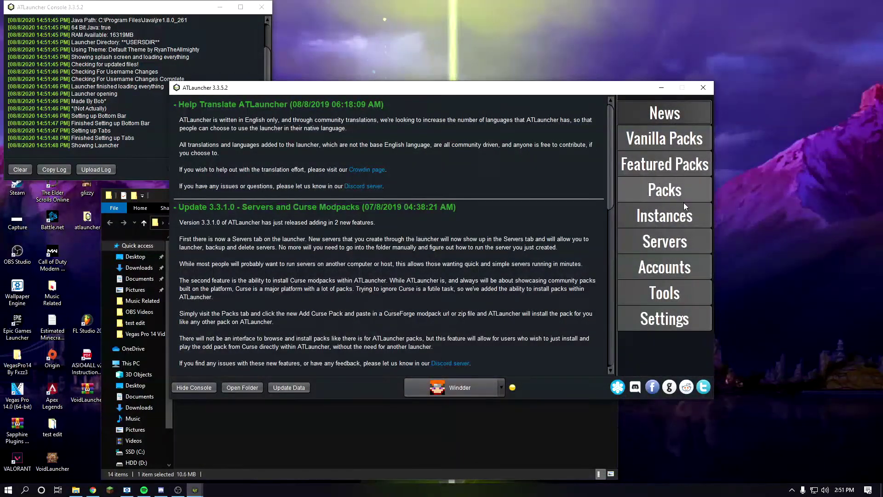
Check the empty Instances list, then browse the Packs list for TrollCraft.
left_click(685, 205)
left_click(668, 192)
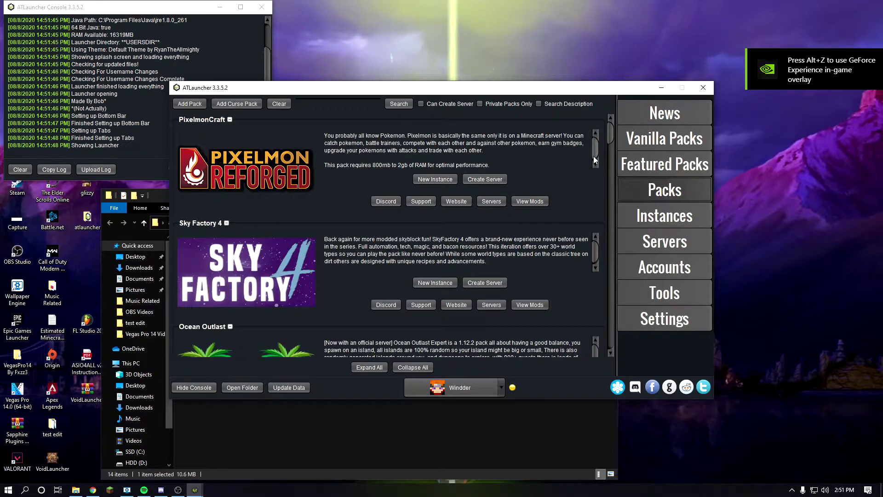
left_click_drag(610, 139, 616, 161)
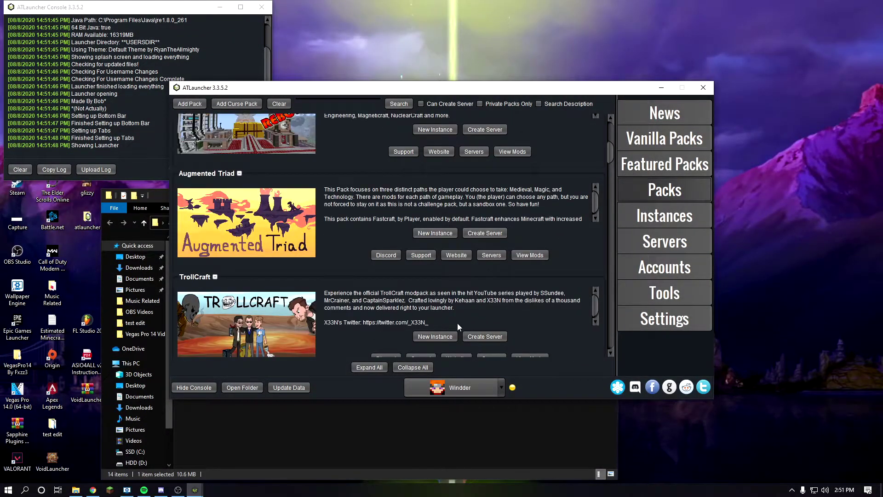
Install TrollCraft 1.0.1 as a new instance, accepting the 4 GB RAM warning and adding the Official TrollCraft Map For Client.
left_click(443, 335)
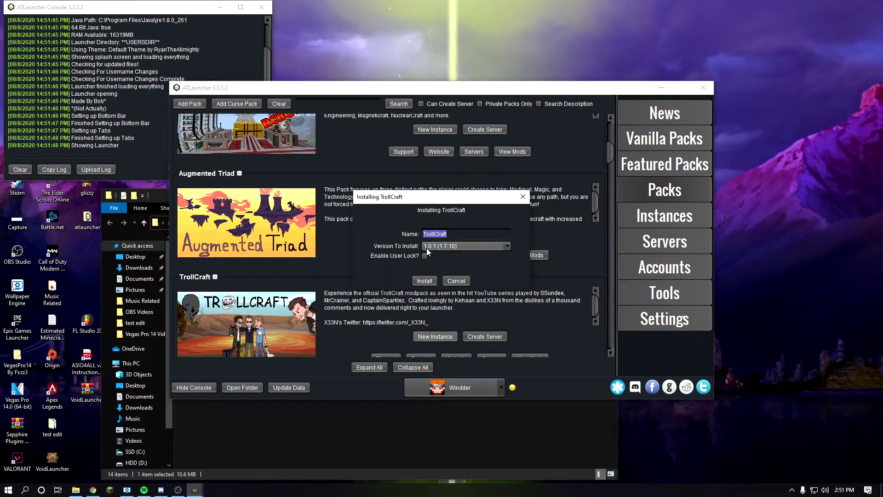
left_click(442, 246)
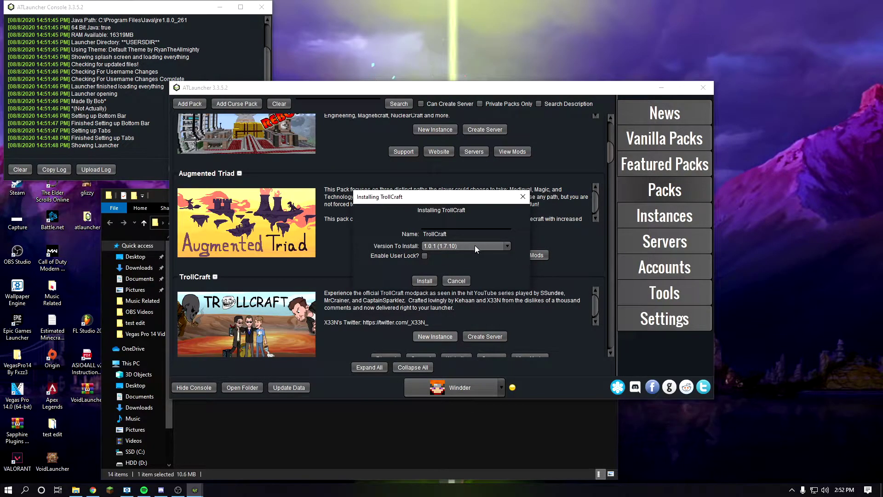
left_click(427, 278)
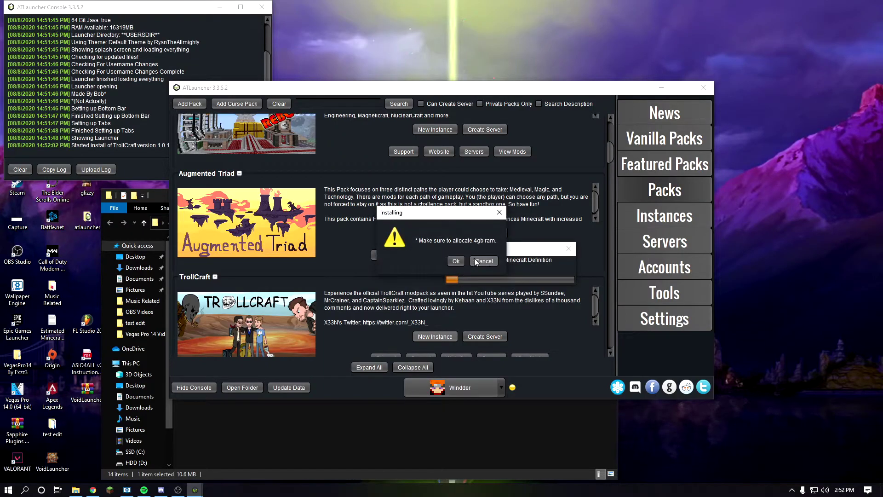
left_click(456, 260)
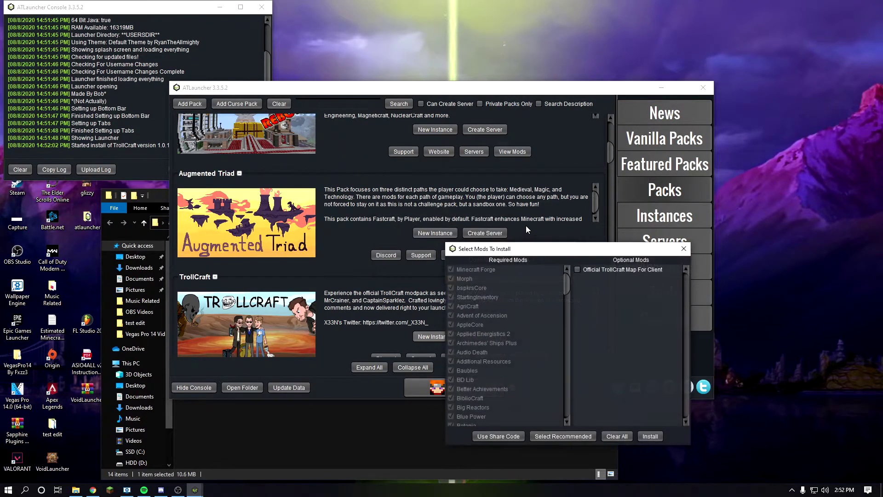
left_click(577, 269)
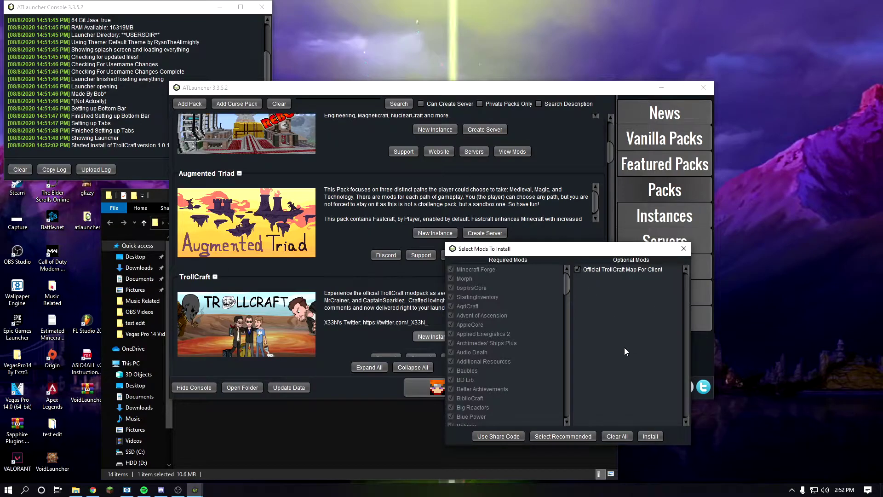
left_click(655, 436)
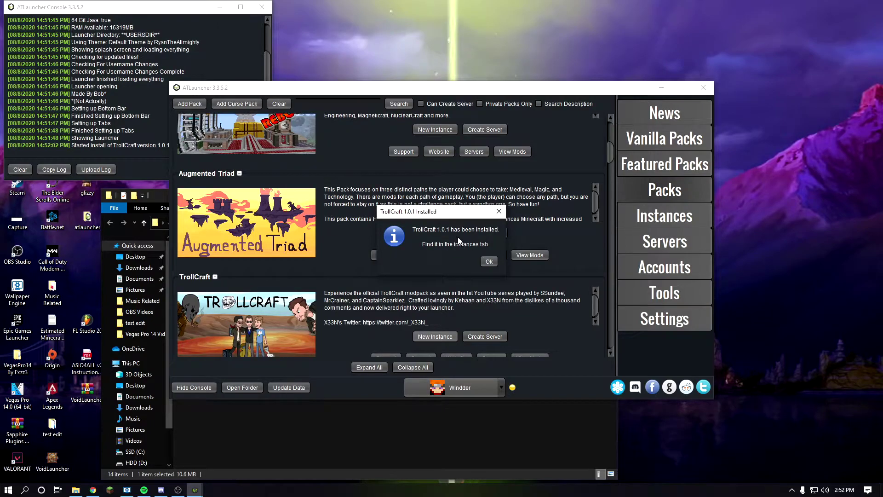
left_click(488, 262)
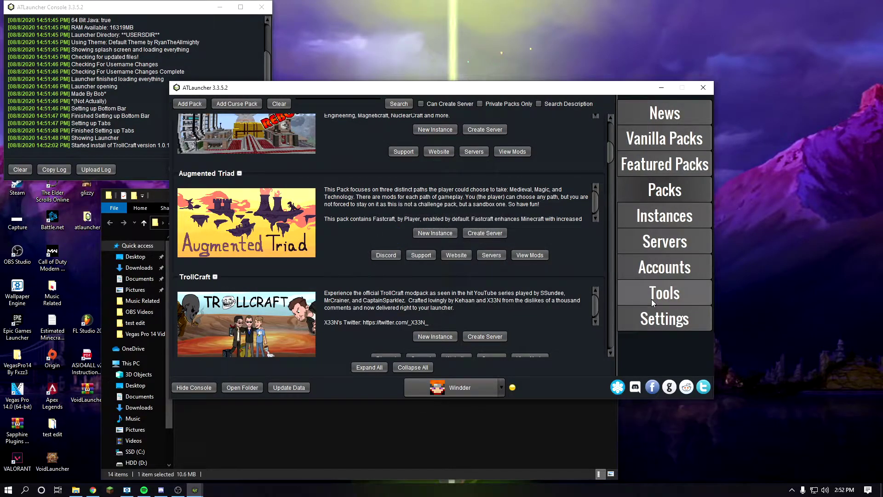
Save 4024 MB as the Java/Minecraft maximum memory, then show the installed instances.
left_click(670, 323)
left_click(239, 103)
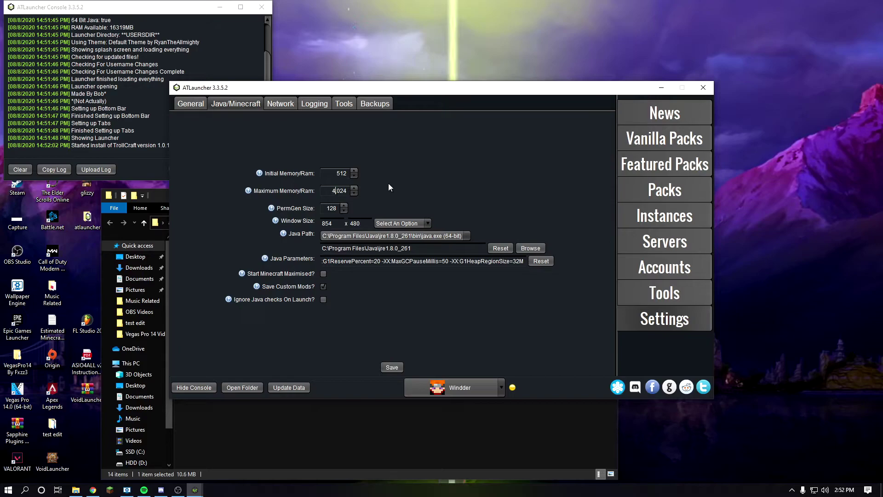
key("BackSpace")
type("1")
key("BackSpace")
left_click(392, 369)
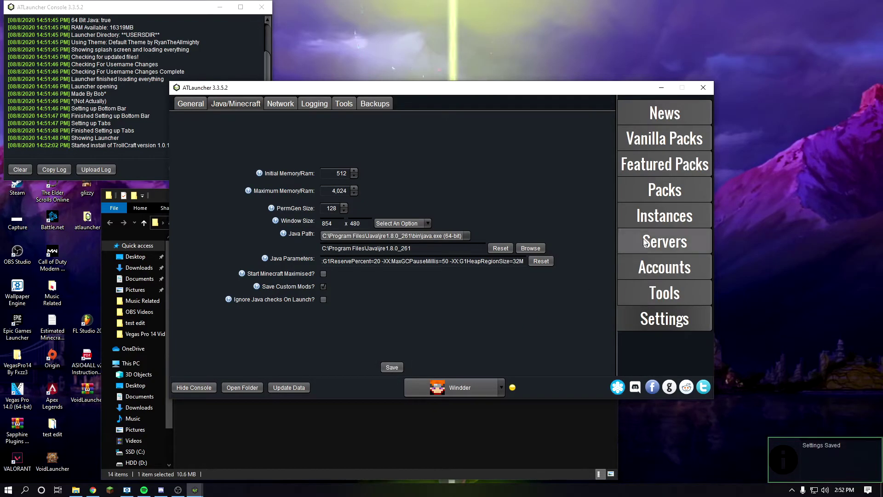
left_click(674, 210)
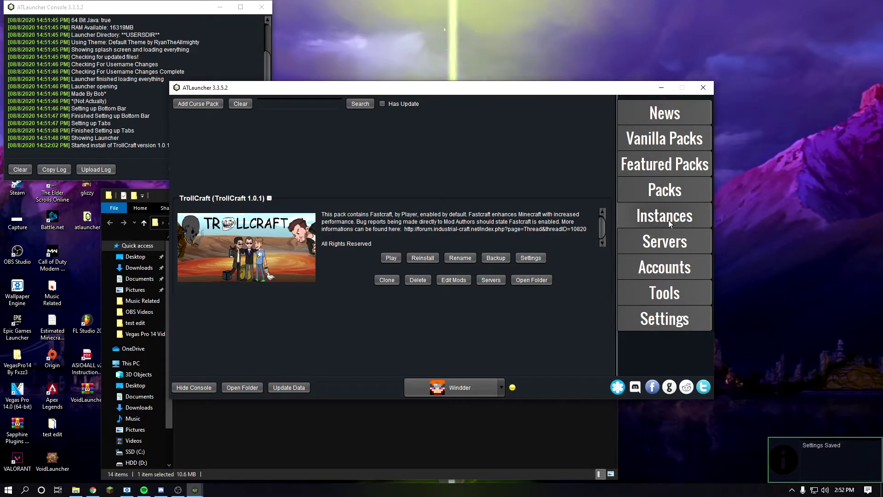
Play the TrollCraft 1.0.1 instance and close the File Explorer window.
left_click(392, 257)
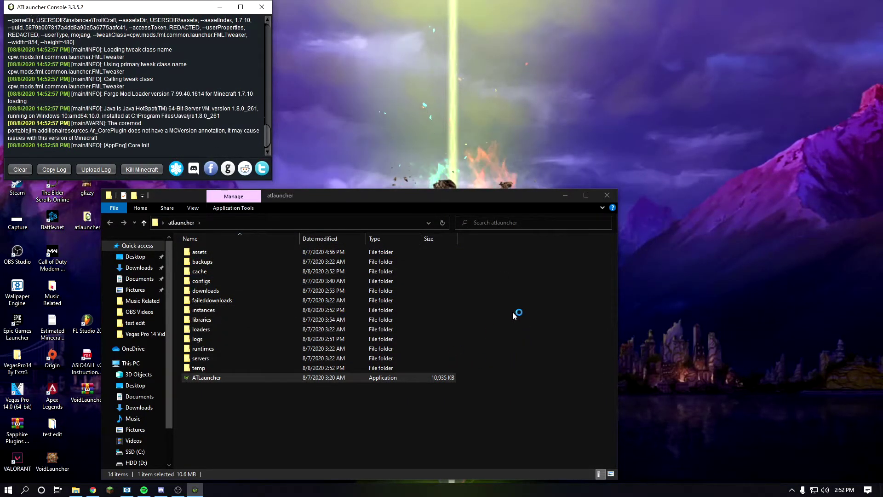
left_click(614, 196)
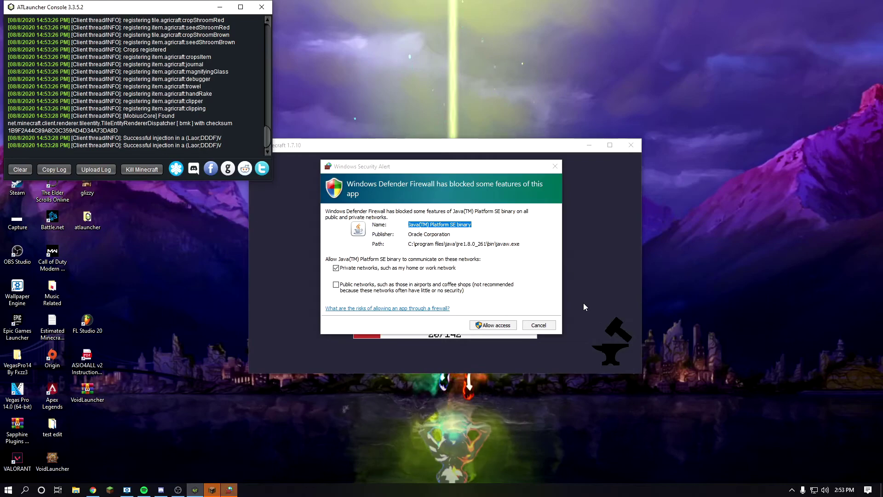
Allow Java through Windows Defender Firewall while TrollCraft loads to its main menu.
left_click(498, 327)
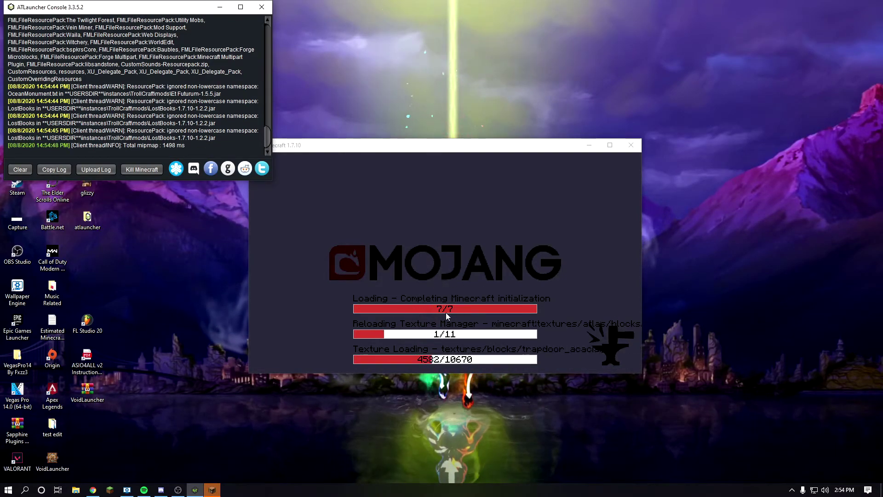
right_click(747, 205)
left_click(769, 233)
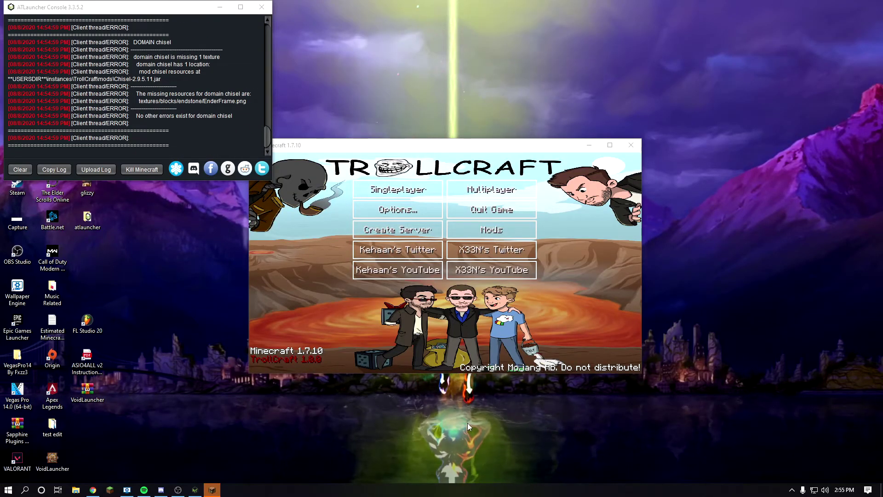
double_click(529, 144)
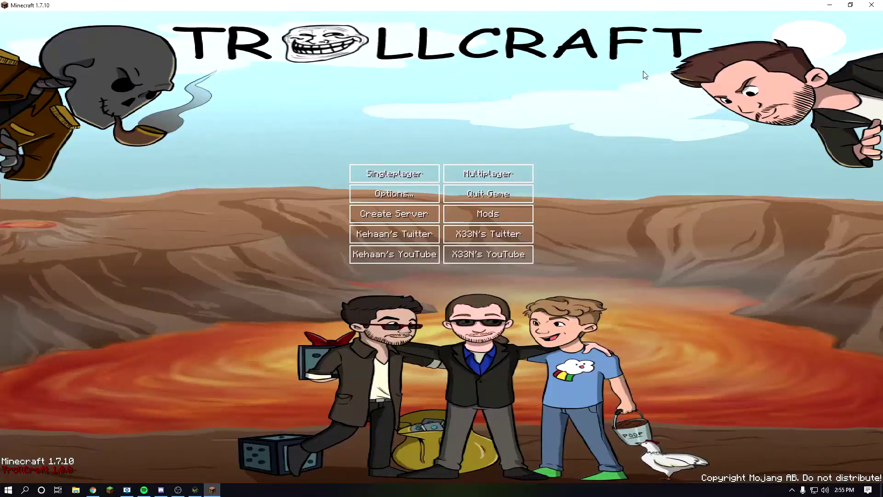
double_click(642, 7)
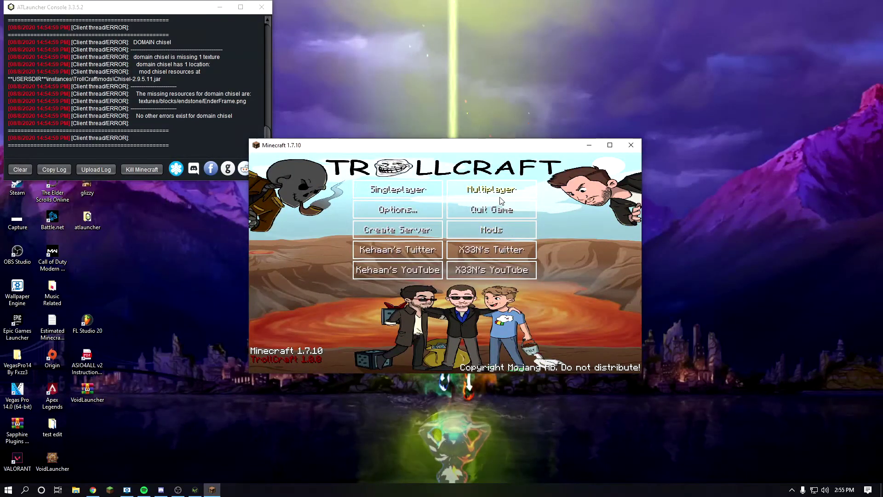
left_click(477, 193)
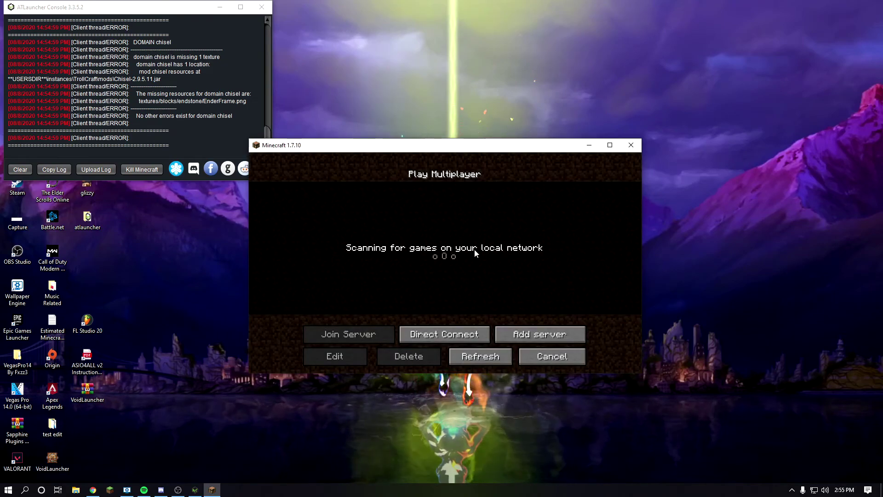
left_click(524, 333)
left_click(502, 340)
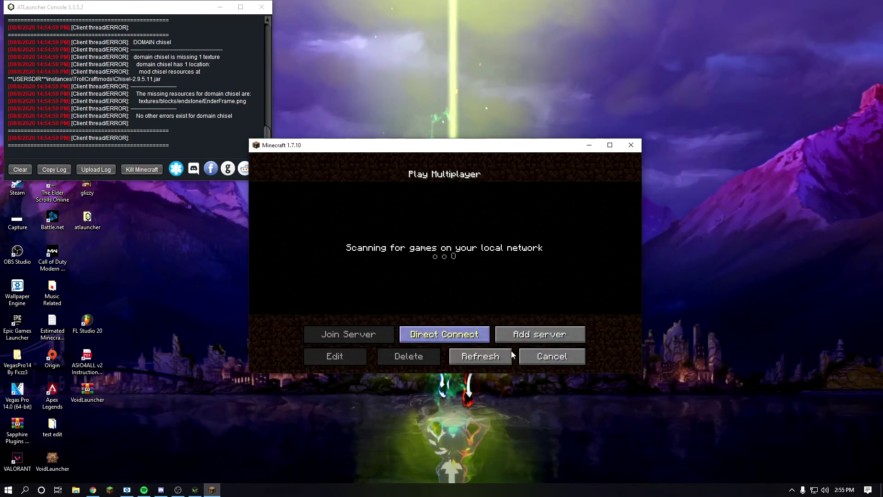
left_click(550, 357)
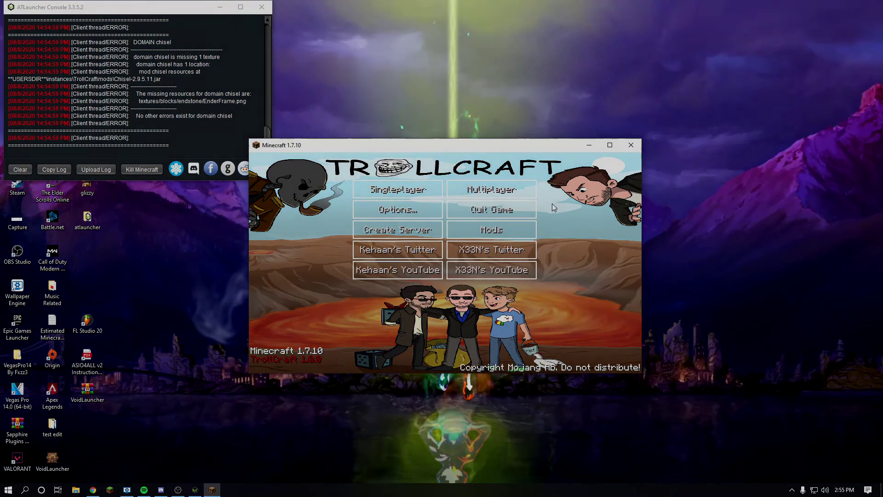